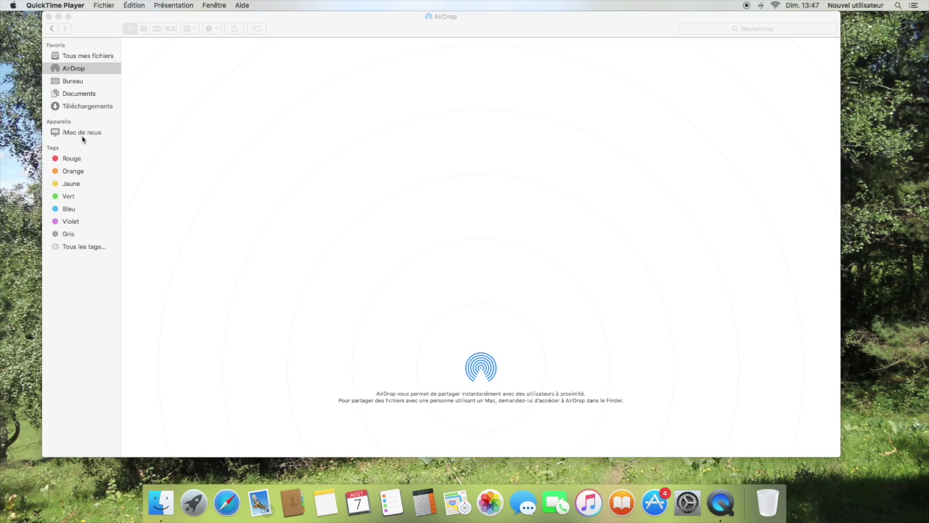
# Test the internet connection by loading YouTube in Safari, and close the browser and network-joining windows
pyautogui.moveTo(69, 149)
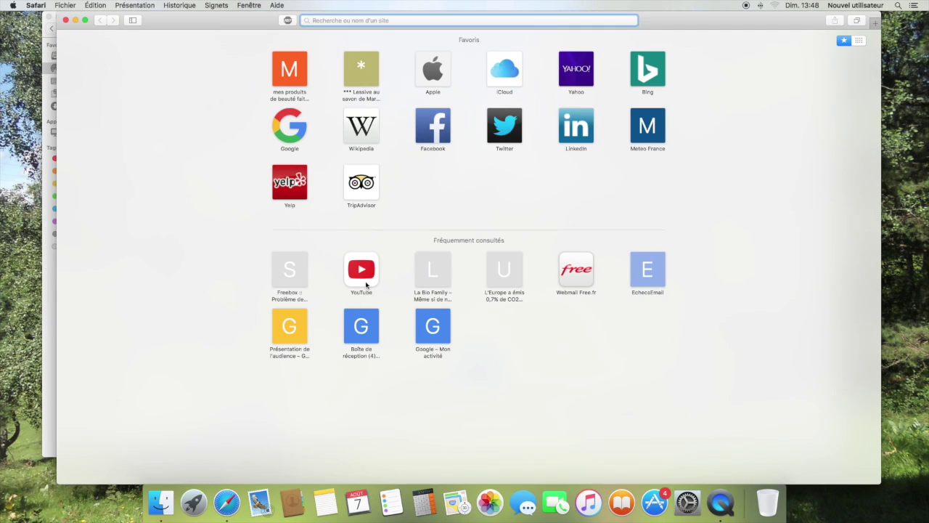
pyautogui.click(366, 281)
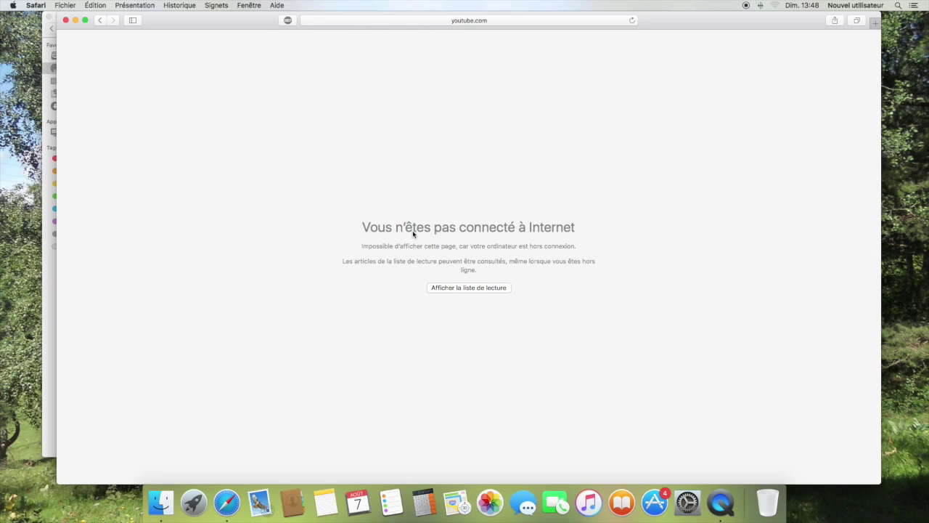
pyautogui.click(66, 20)
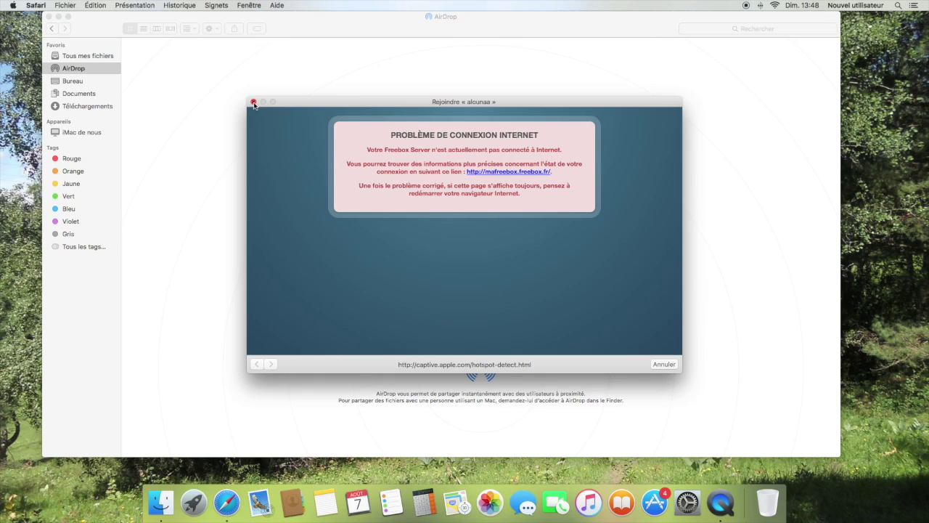
pyautogui.click(254, 102)
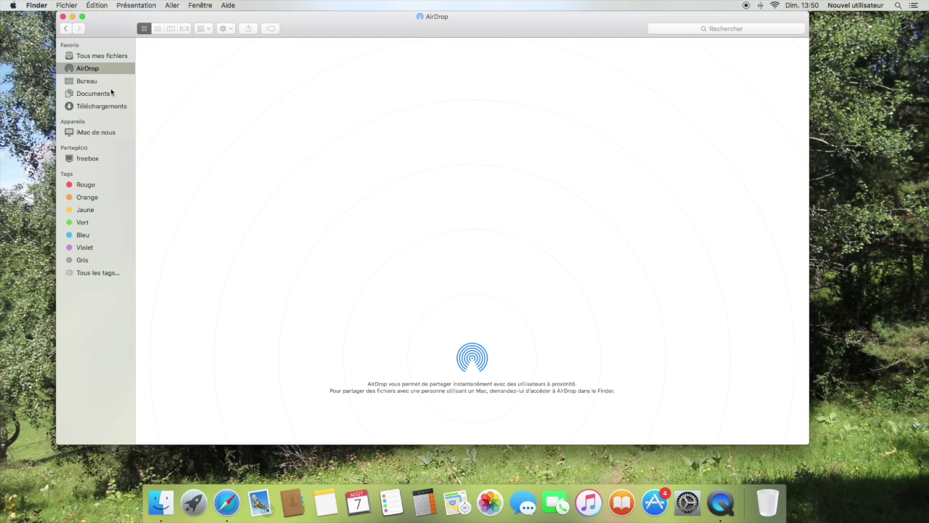
# Open the Disque dur folder on the shared freebox and copy arret.jpeg to the desktop
pyautogui.click(91, 161)
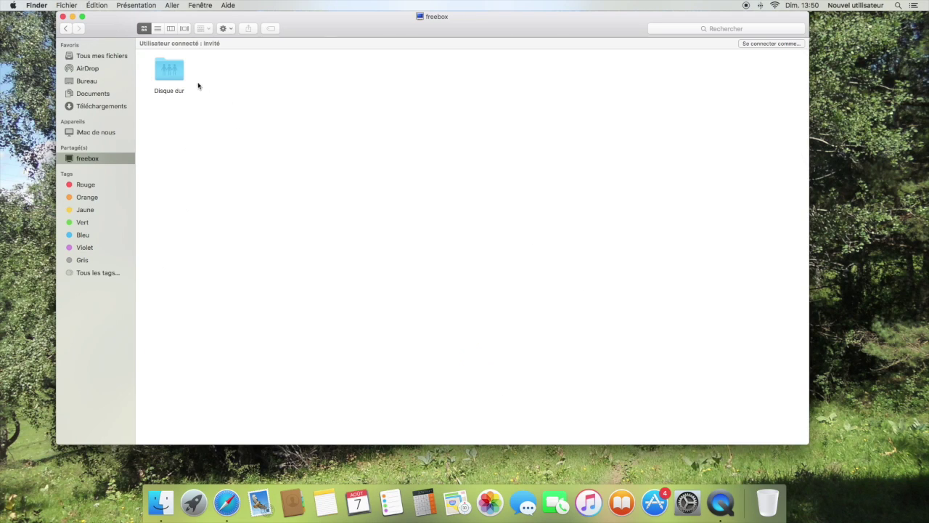
pyautogui.doubleClick(175, 75)
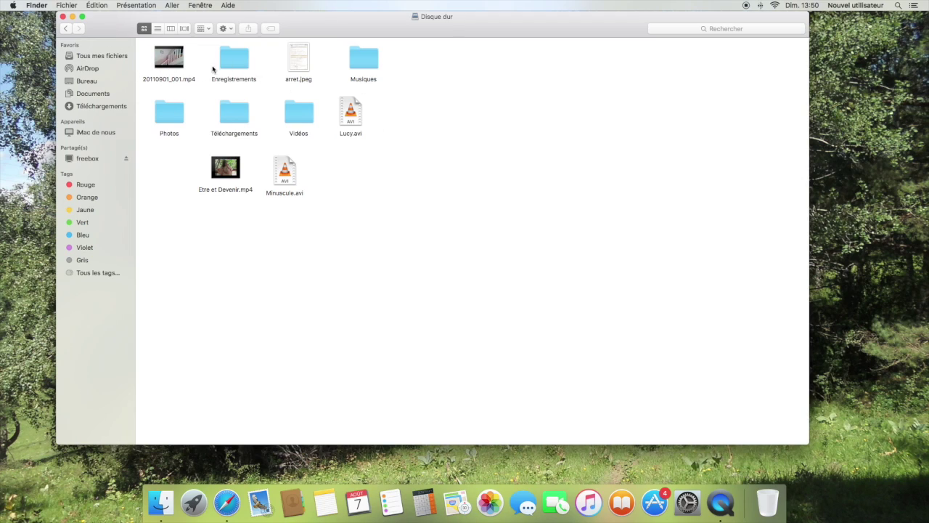
pyautogui.moveTo(300, 73); pyautogui.dragTo(31, 213)
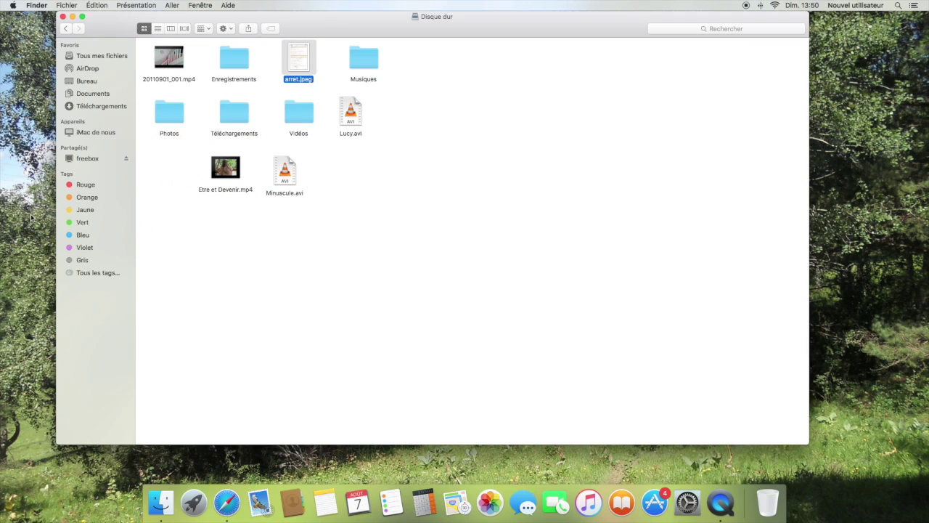
pyautogui.click(543, 85)
# Move the desktop copy of arret.jpeg to the trash
pyautogui.rightClick(29, 209)
pyautogui.press('Escape')
pyautogui.rightClick(29, 209)
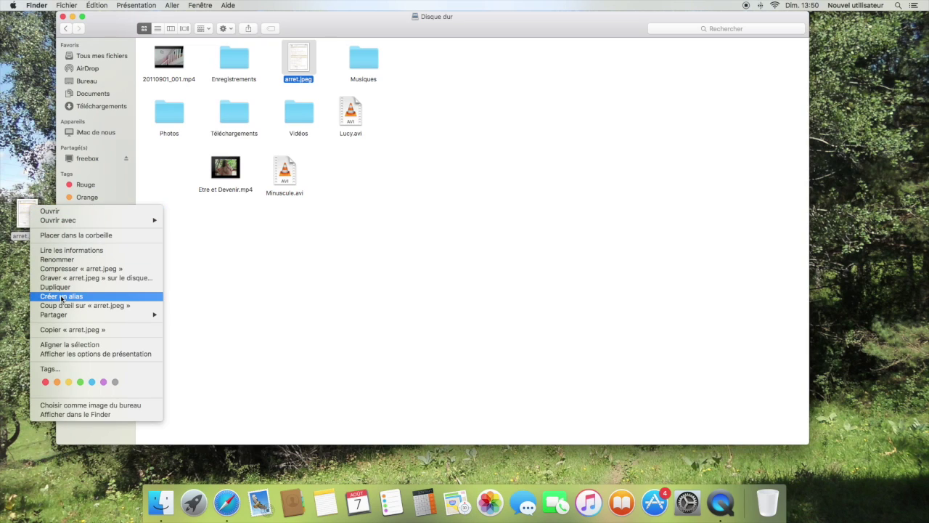
pyautogui.click(69, 236)
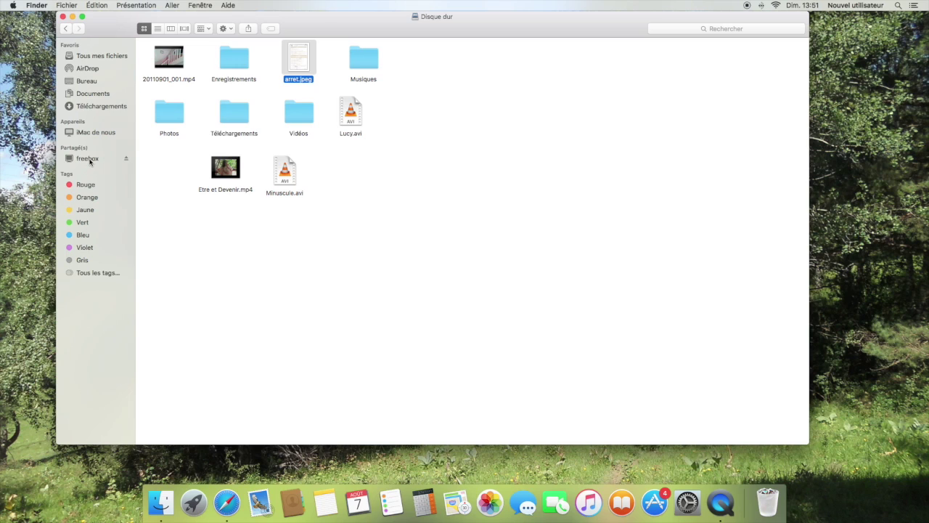
# Switch to Safari and load the Freebox administration page at mafreebox.freebox.fr
pyautogui.click(227, 502)
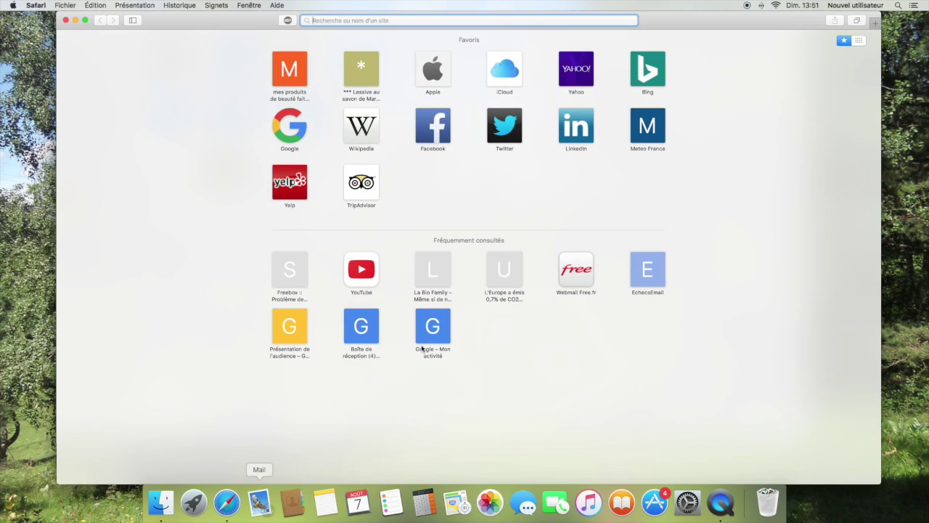
pyautogui.click(366, 269)
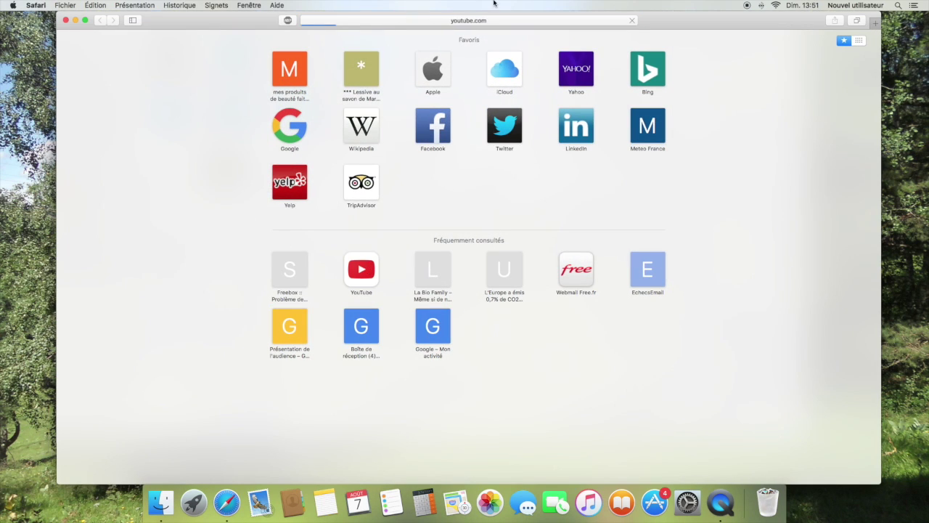
pyautogui.click(447, 22)
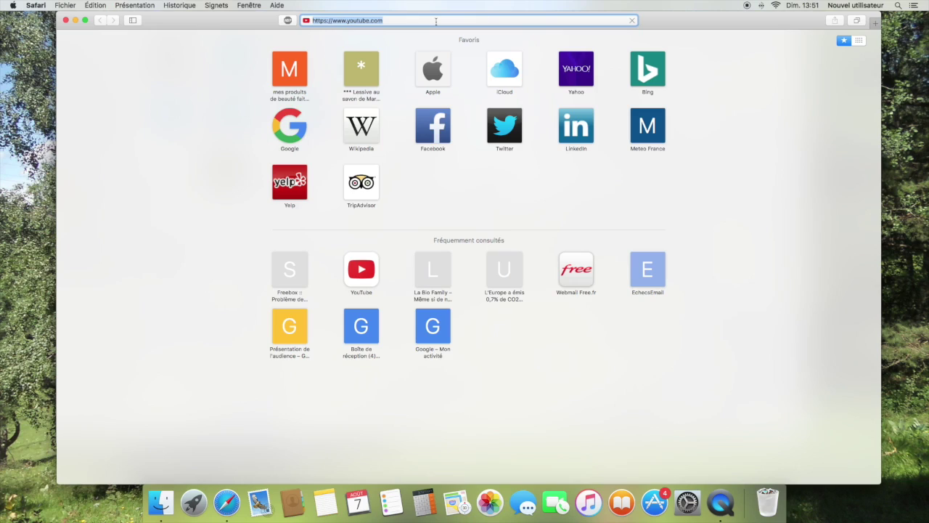
pyautogui.click(420, 269)
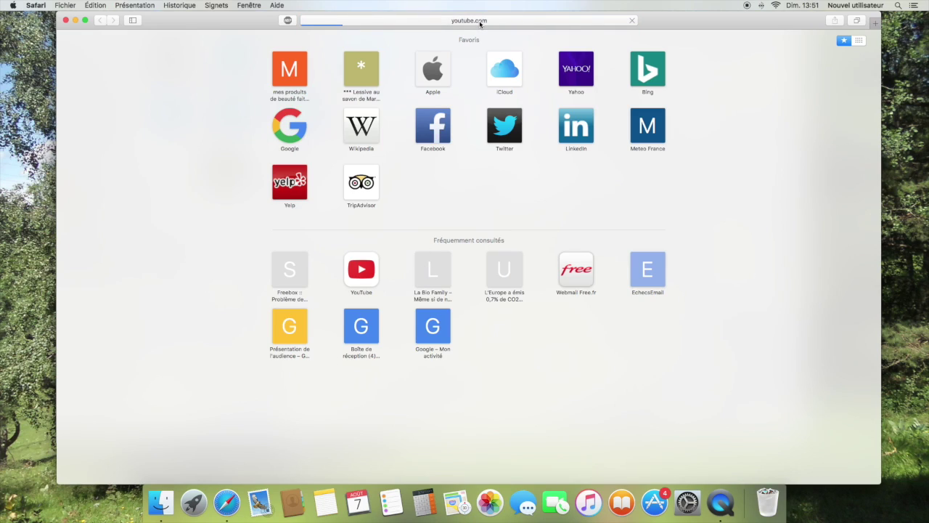
pyautogui.click(479, 22)
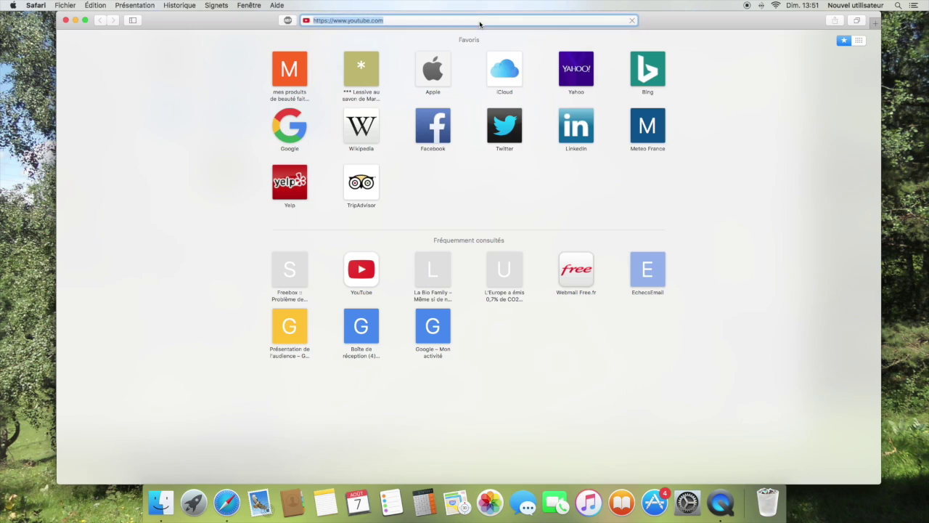
pyautogui.write('mafreebox.freebox.fr')
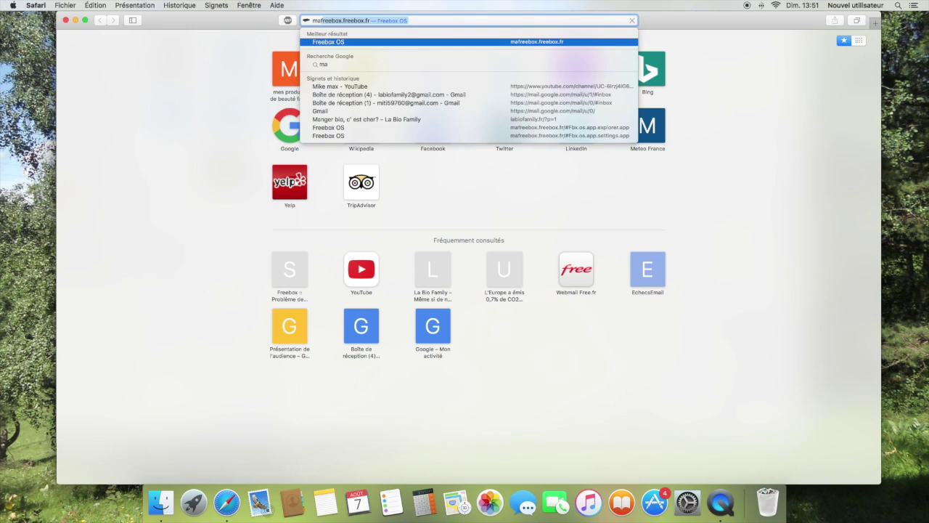
pyautogui.press('Return')
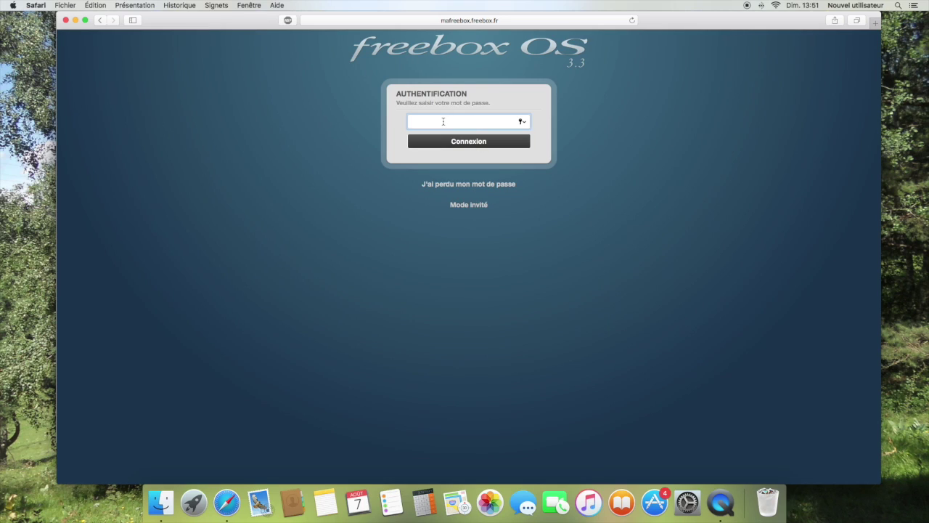
# Enter the Freebox account password and log in to Freebox OS
pyautogui.write('•••••')
pyautogui.write('xxx')
pyautogui.press('Return')
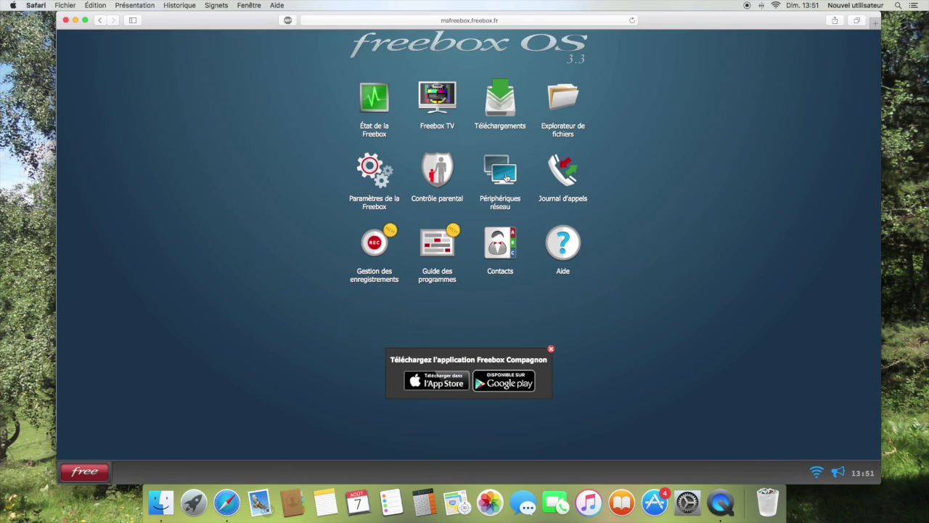
# Load the address mafreebox.freebox.fr/explorer.php
pyautogui.click(510, 22)
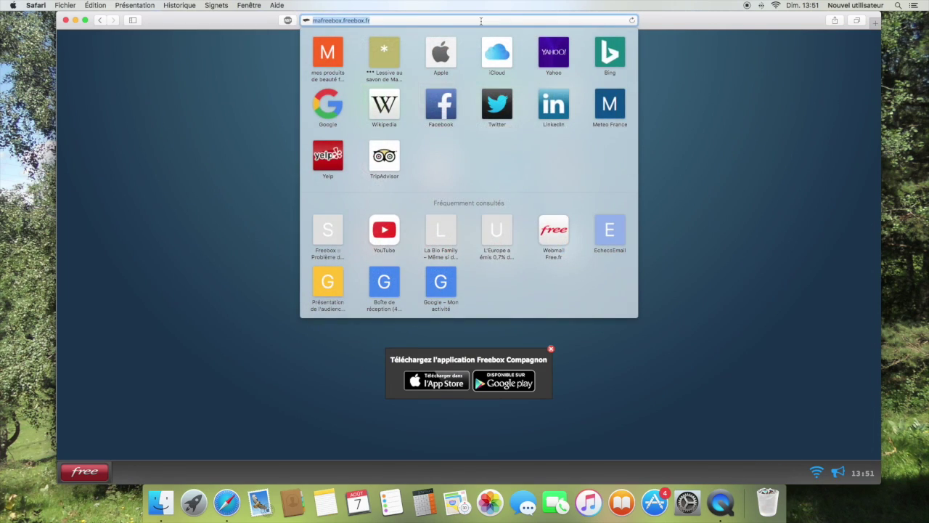
pyautogui.write('/')
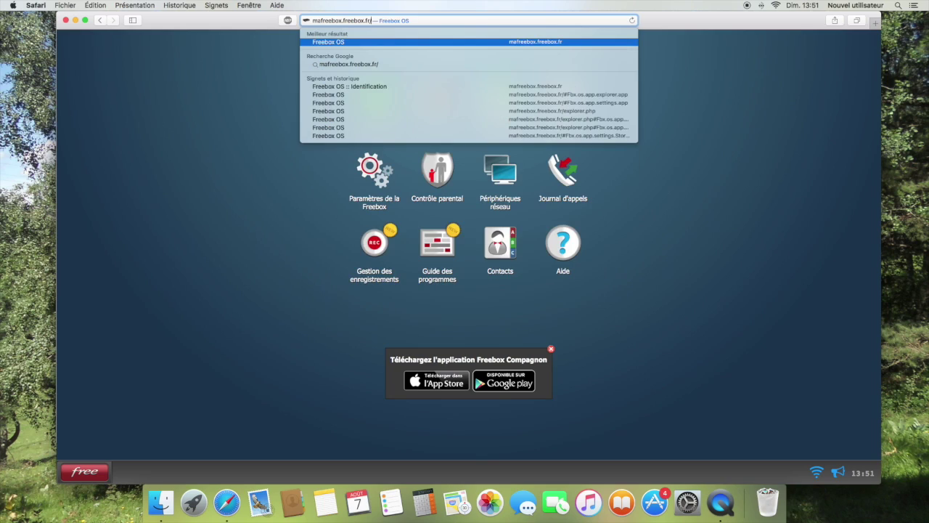
pyautogui.write('exp')
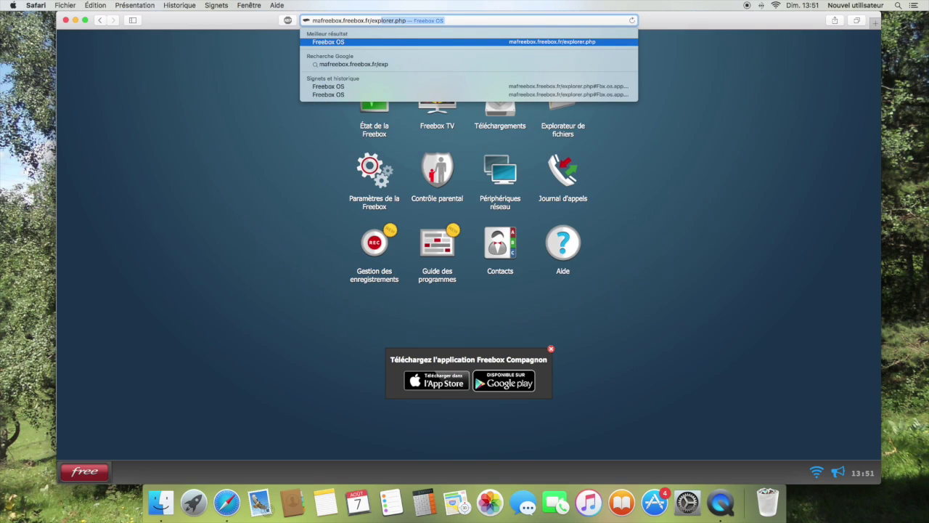
pyautogui.press('Right')
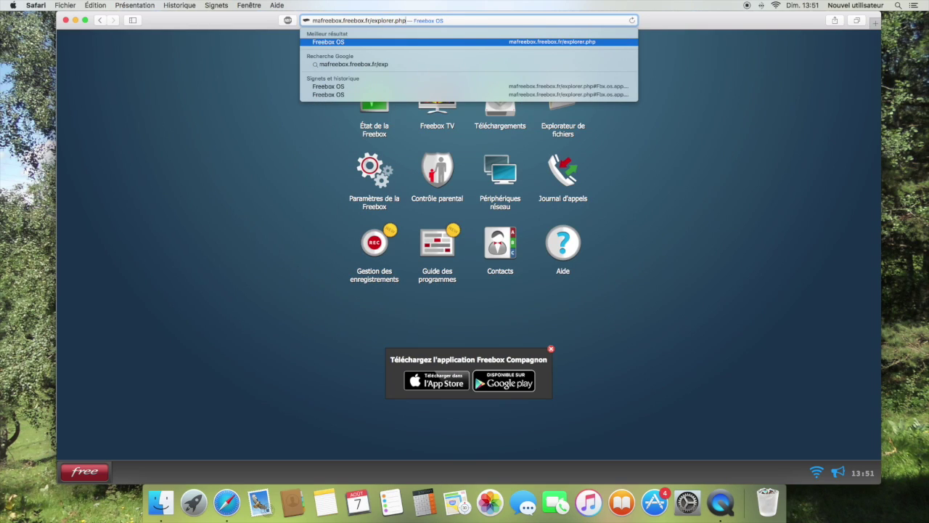
pyautogui.press('Return')
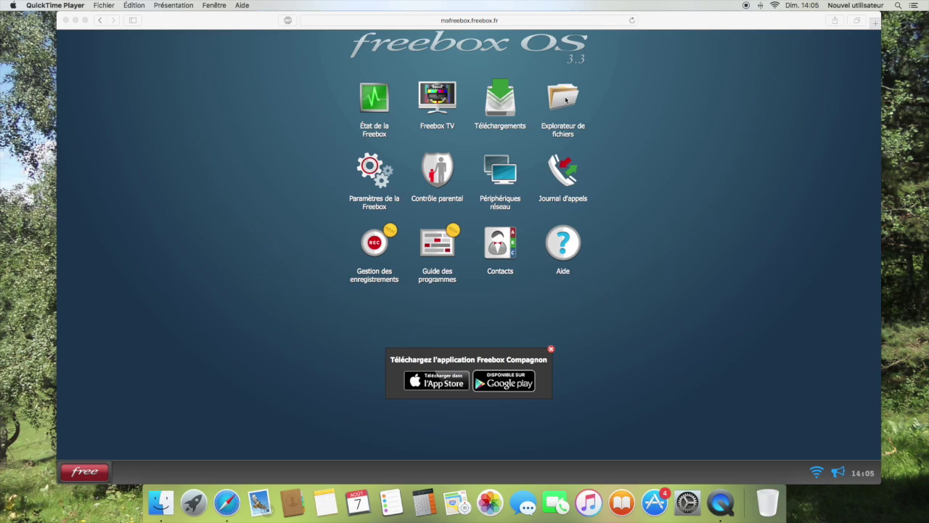
# Open Disque dur in the Freebox OS file explorer and try to move arret.jpeg out to the desktop
pyautogui.click(565, 100)
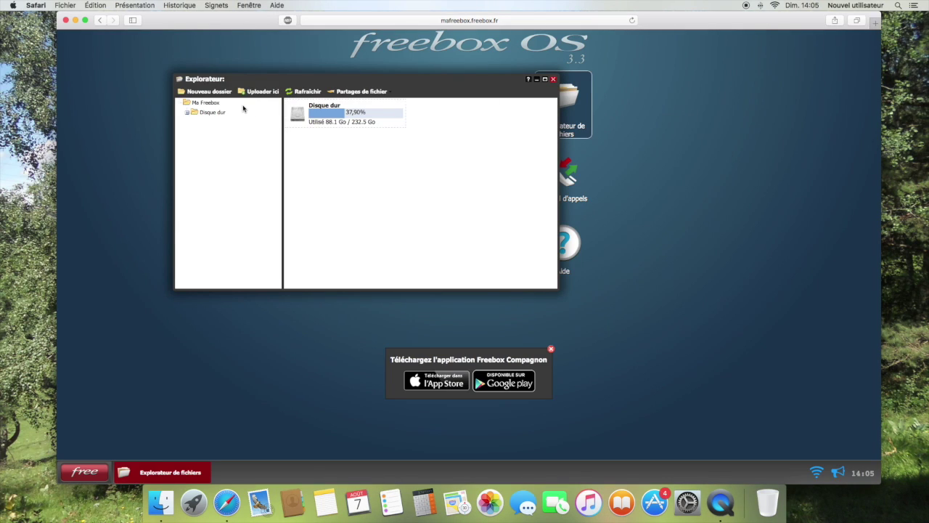
pyautogui.doubleClick(327, 110)
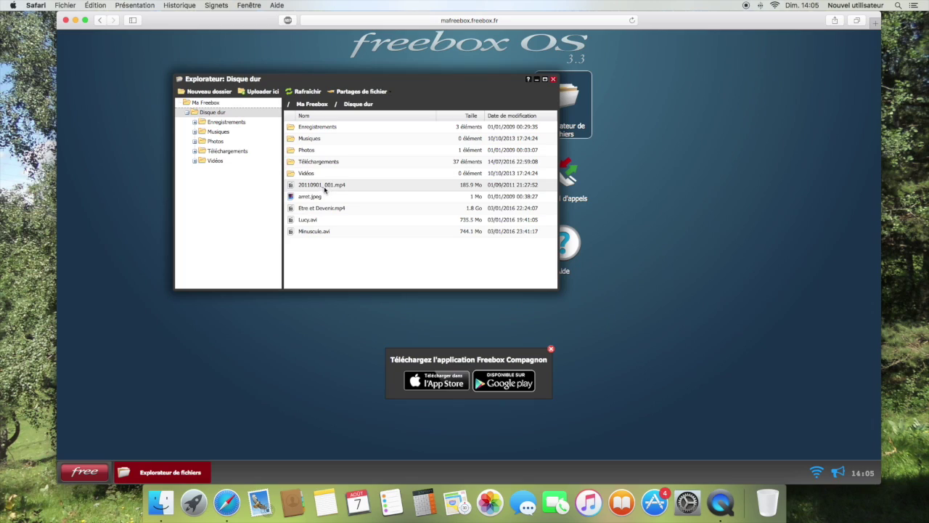
pyautogui.click(316, 199)
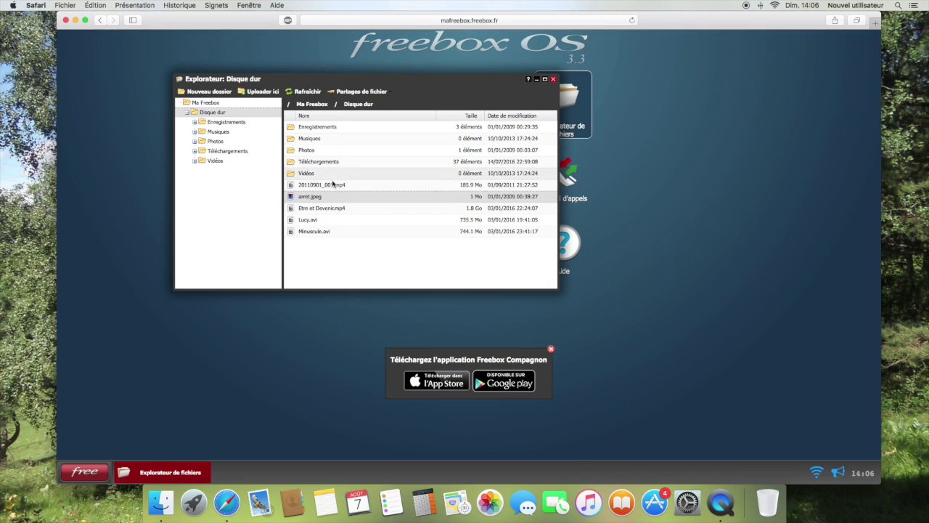
pyautogui.moveTo(316, 197); pyautogui.dragTo(62, 204)
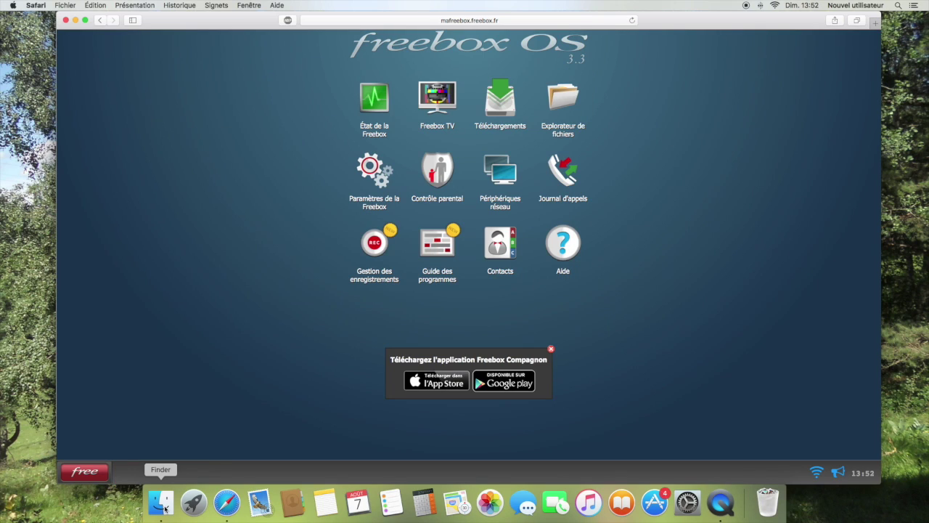
# Switch to Finder to view arret.jpeg among the contents of the freebox's Disque dur
pyautogui.click(165, 506)
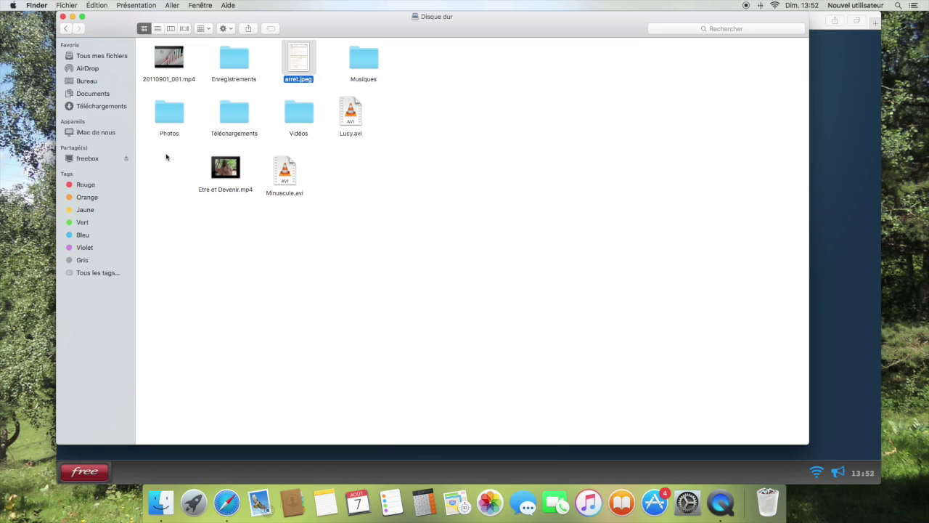
pyautogui.moveTo(156, 48)
pyautogui.rightClick(306, 58)
pyautogui.click(148, 158)
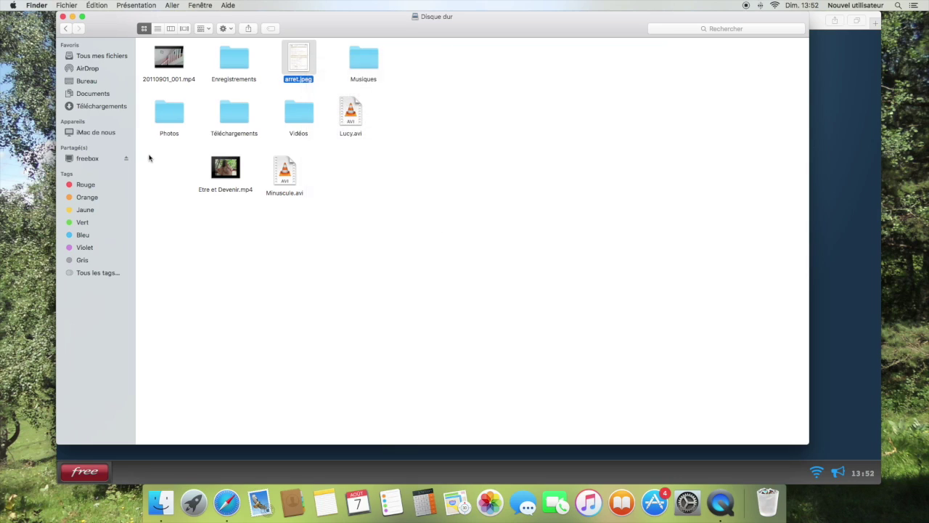